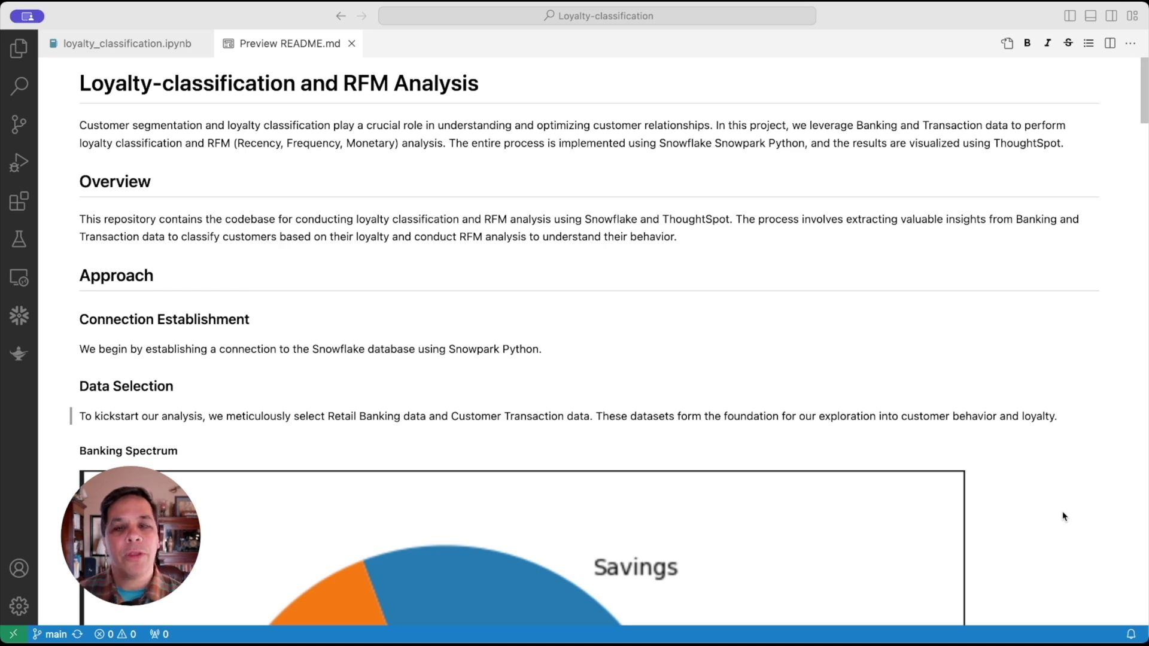
scroll(301, 365, "down", 2)
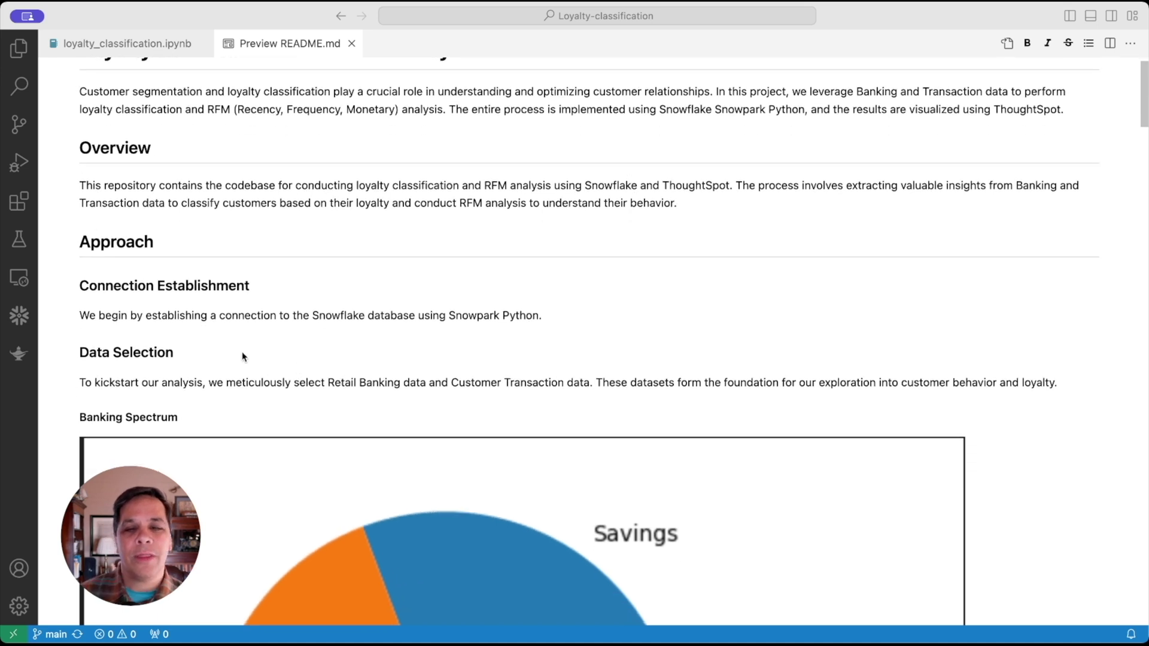
scroll(242, 356, "down", 2)
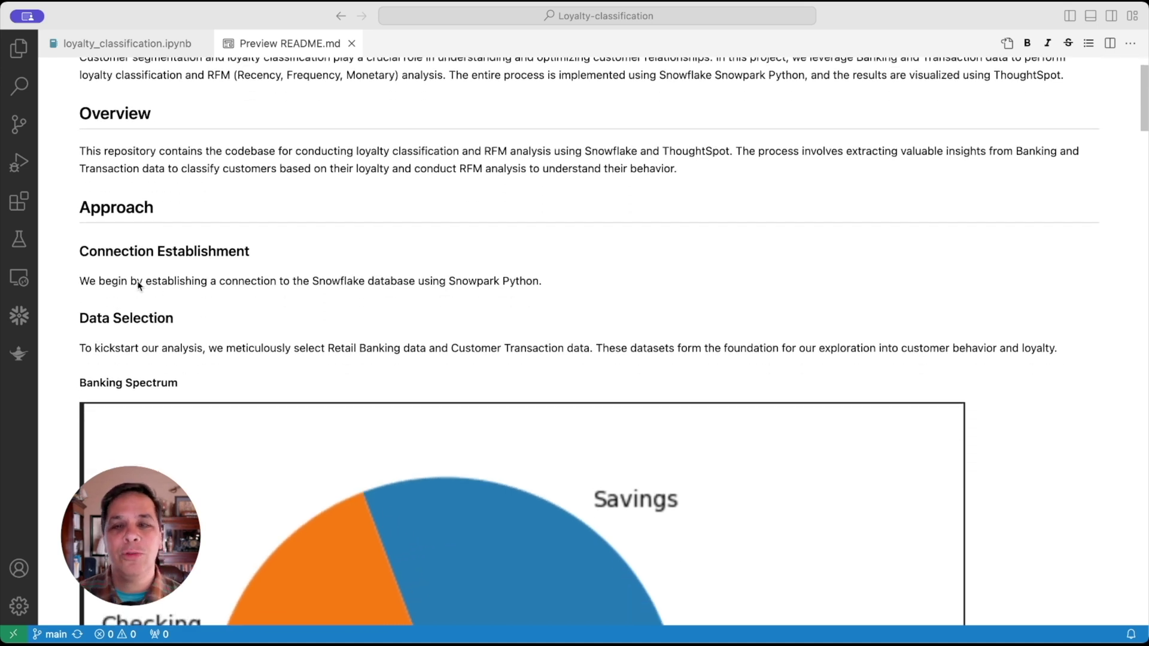
scroll(147, 293, "down", 6)
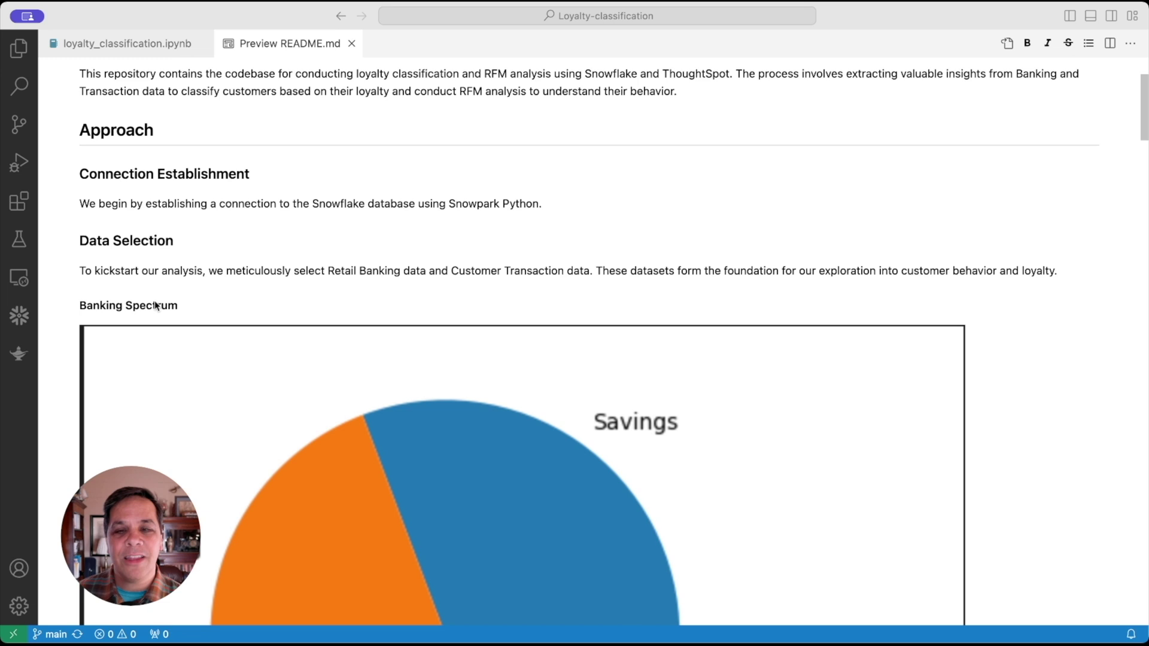
scroll(154, 301, "down", 10)
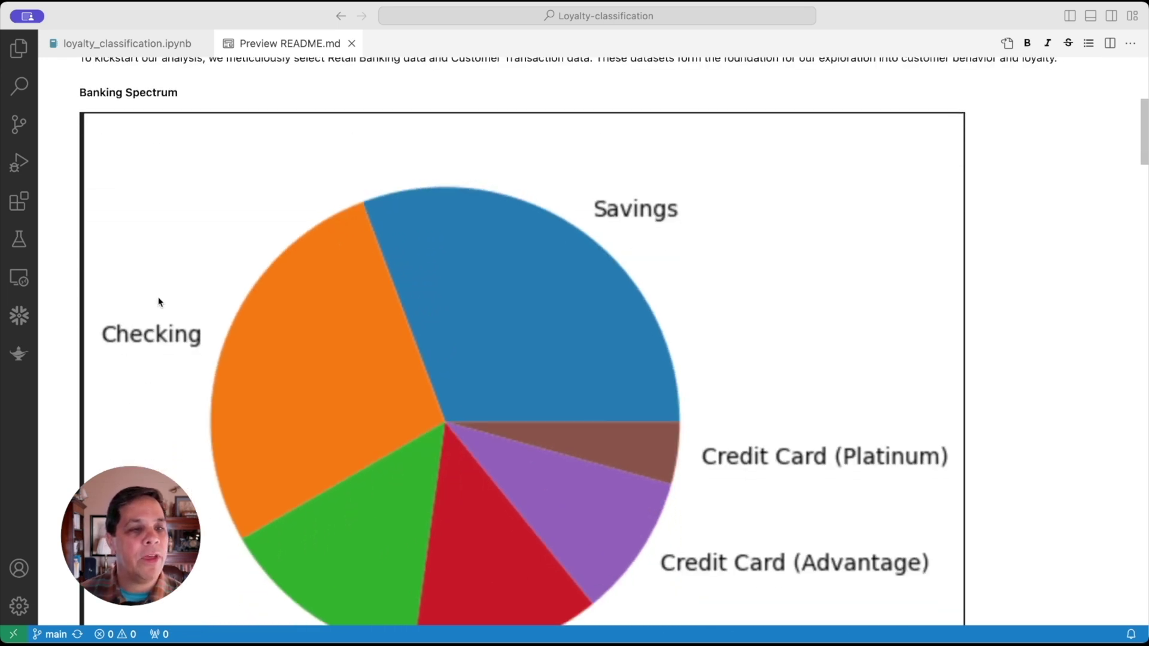
scroll(161, 301, "down", 2)
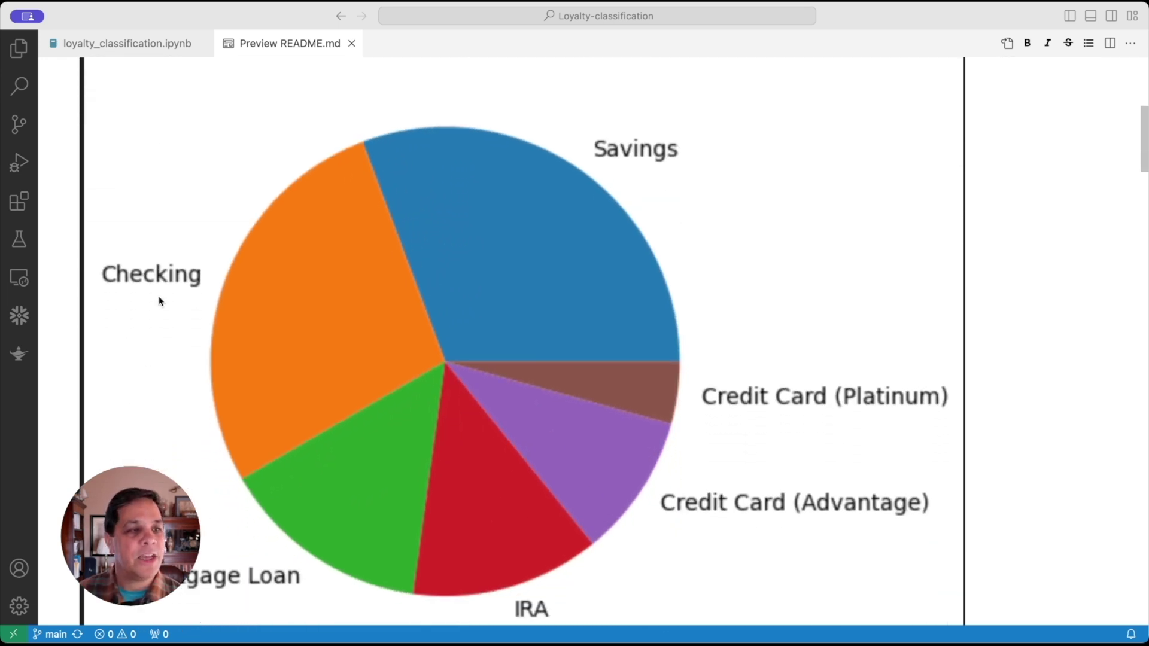
scroll(160, 301, "down", 20)
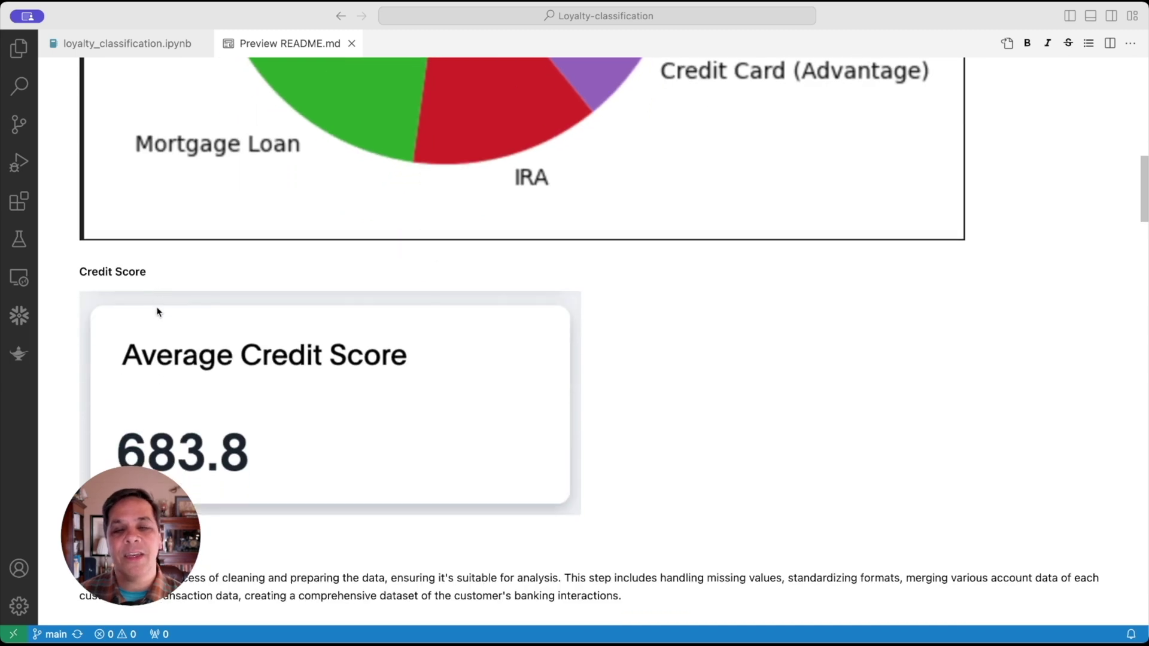
scroll(157, 311, "down", 13)
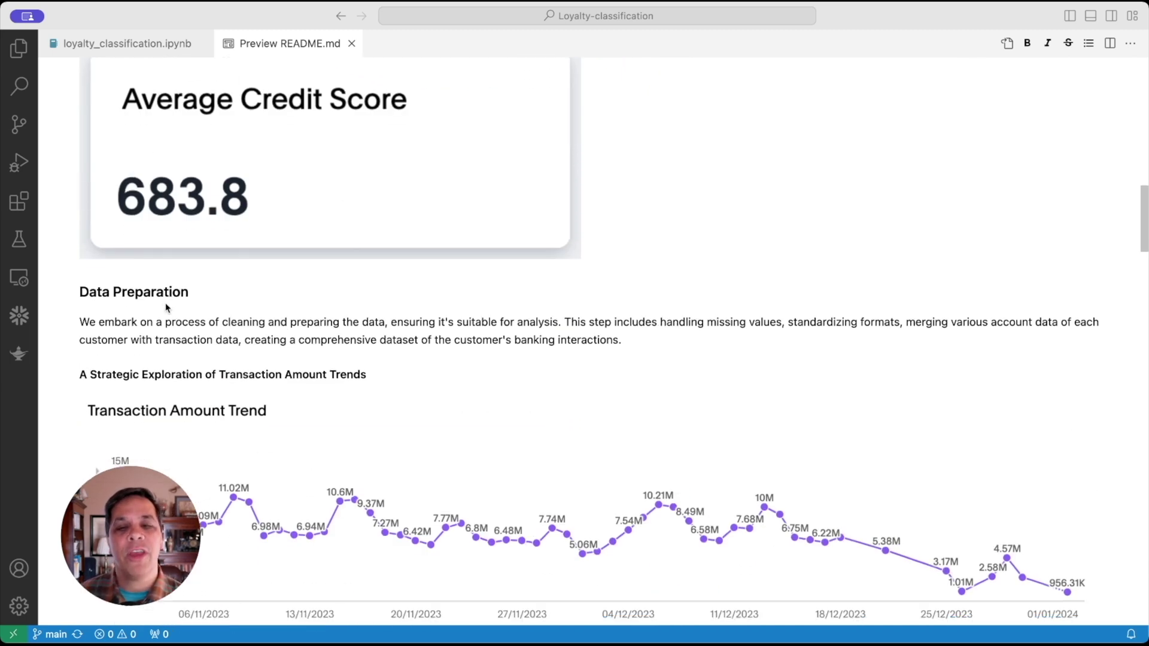
scroll(167, 305, "down", 4)
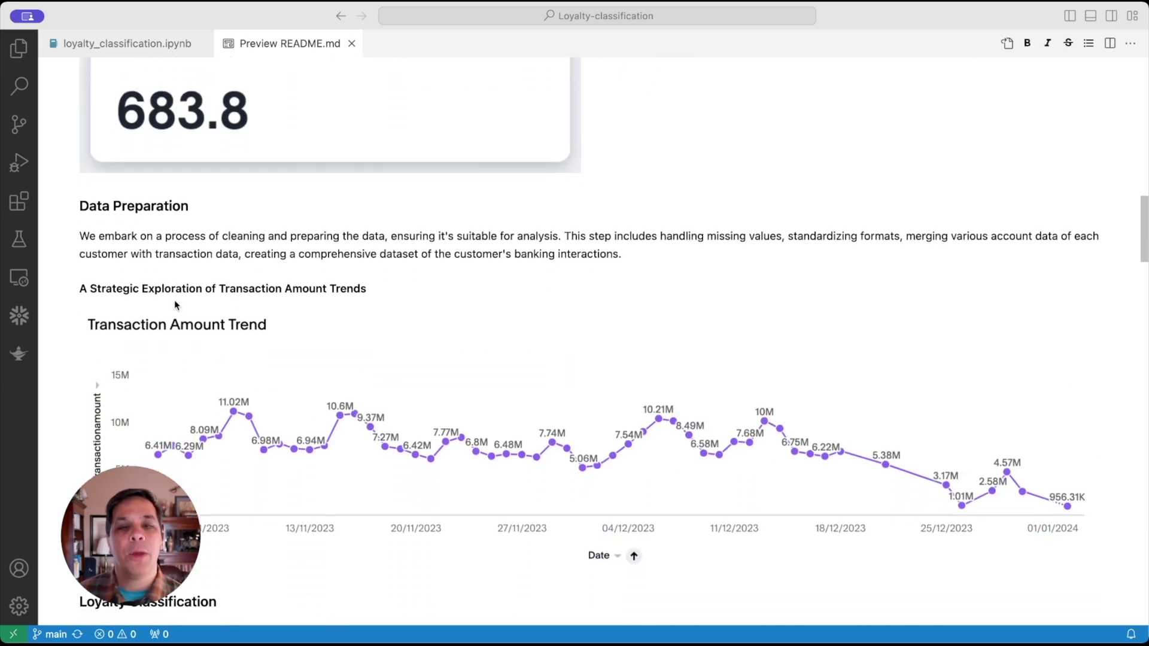
scroll(175, 304, "down", 10)
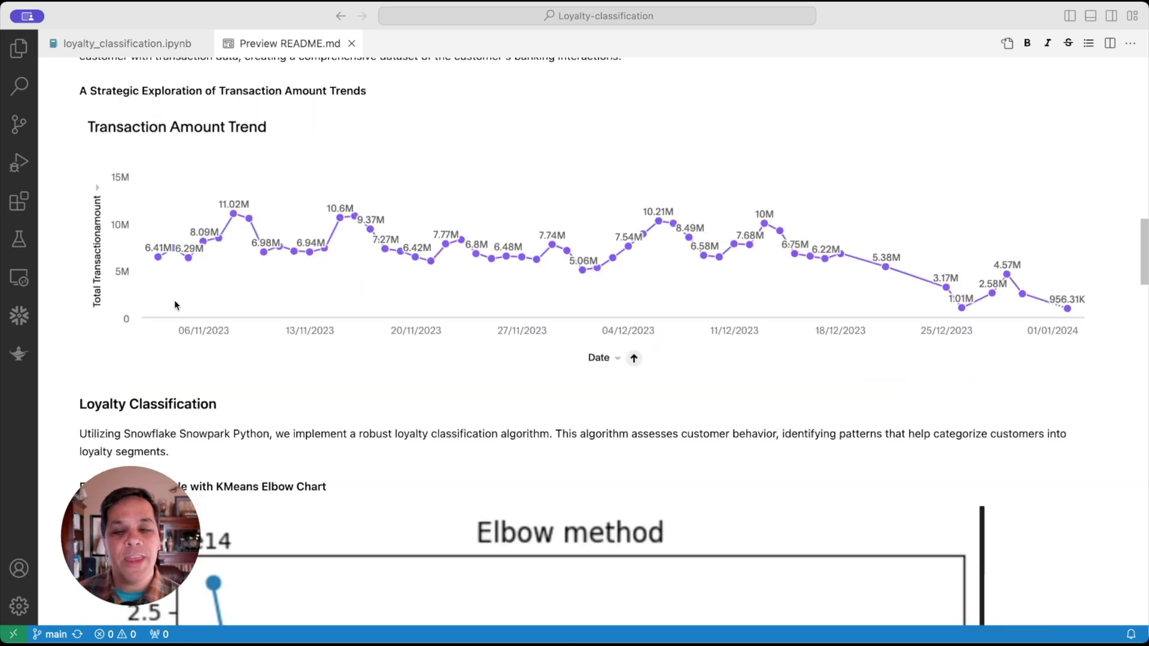
scroll(174, 305, "down", 12)
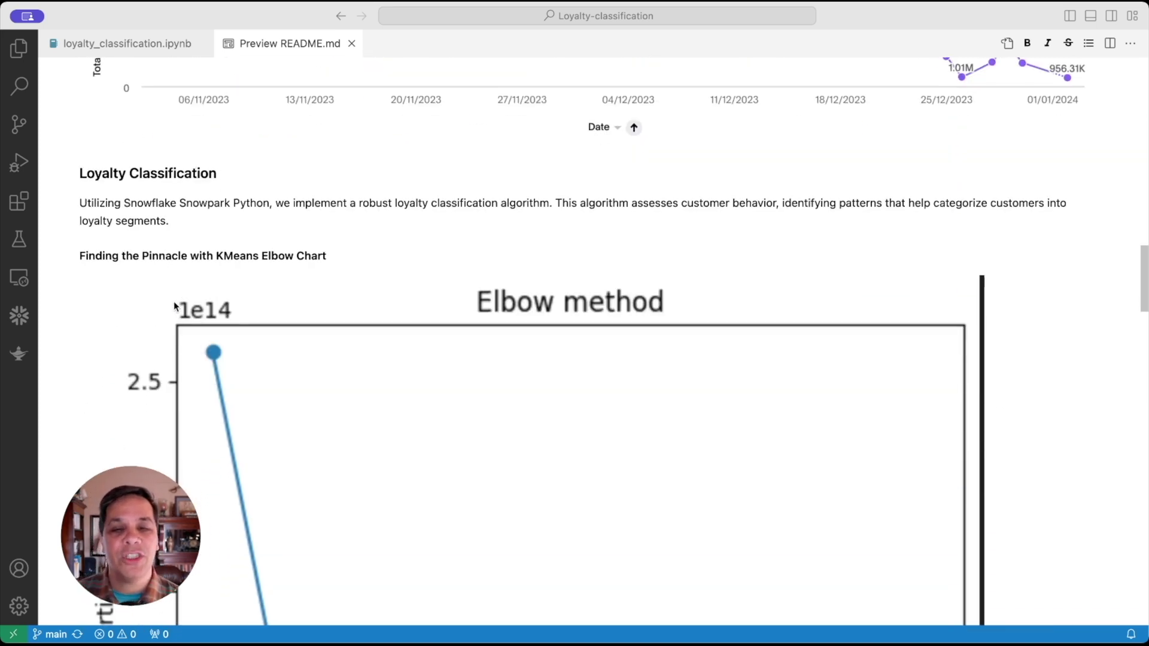
scroll(174, 306, "down", 2)
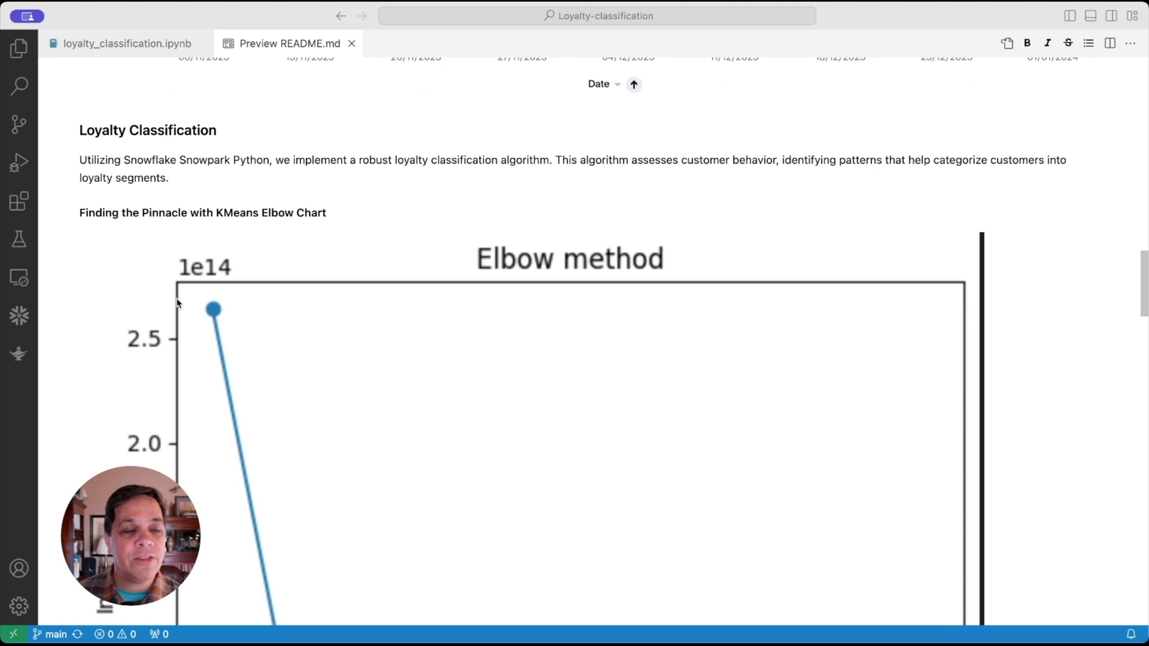
scroll(1047, 515, "up", 1)
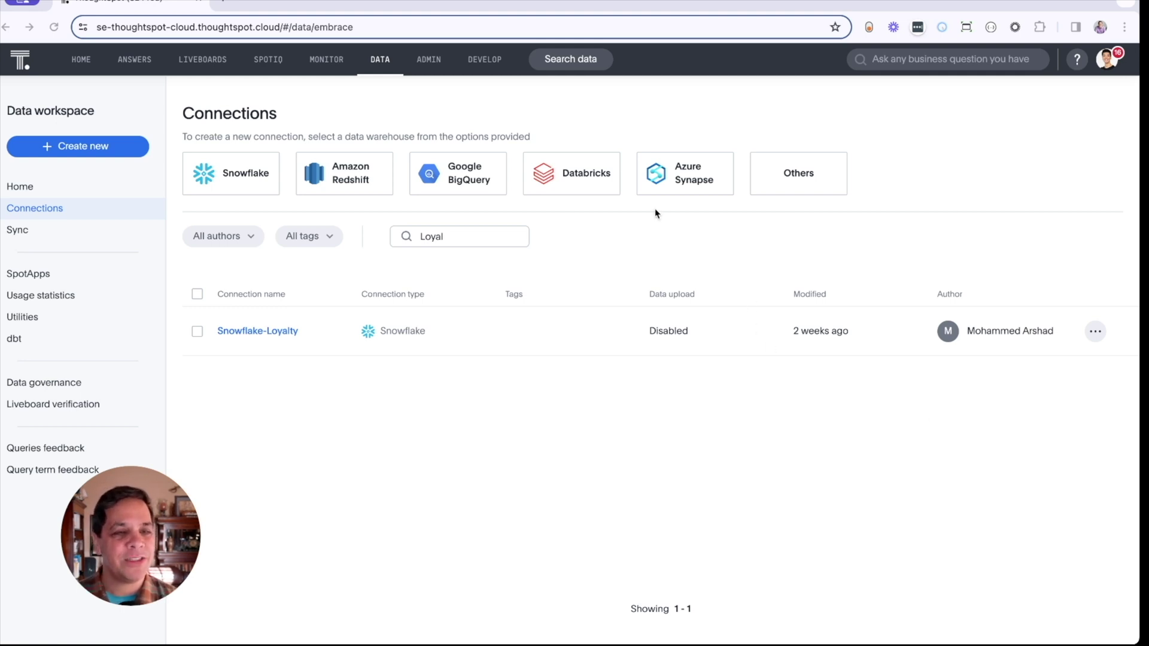
Open the Snowflake-Loyalty connection's details in the ThoughtSpot window.
left_click(236, 558)
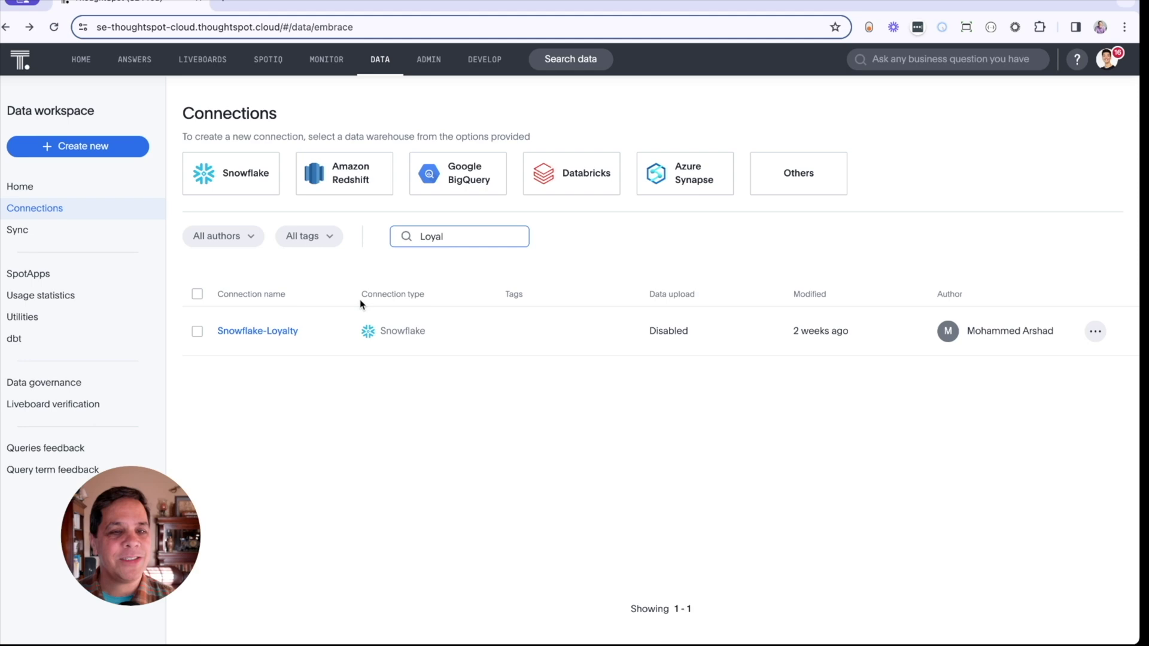
left_click(261, 331)
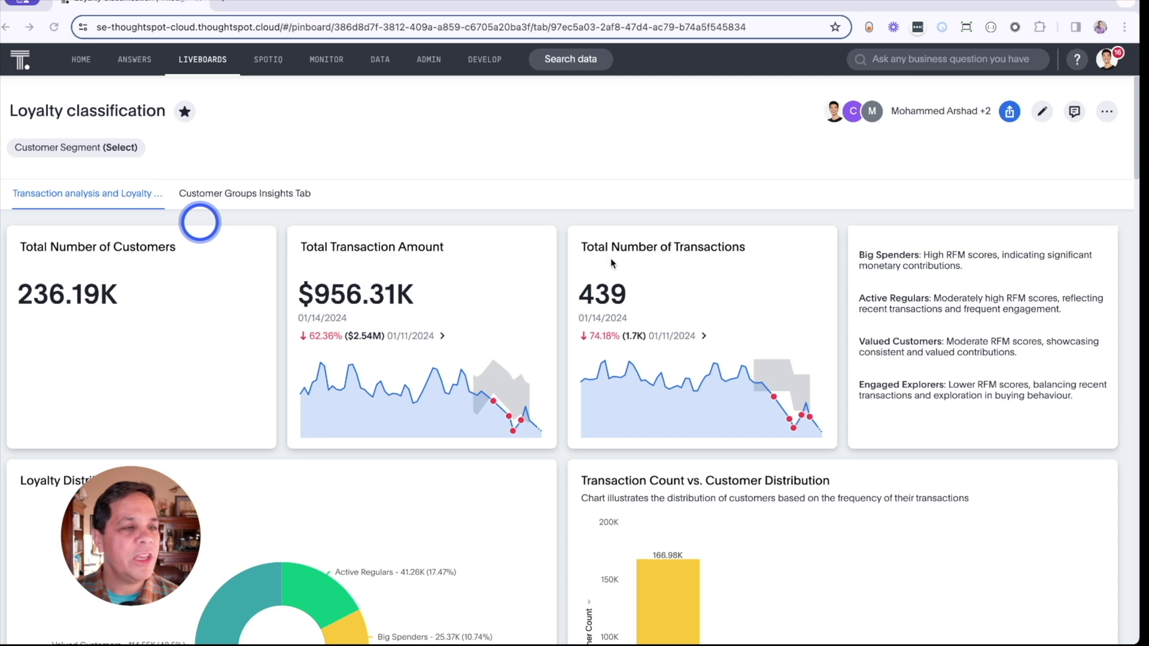
left_click(873, 256)
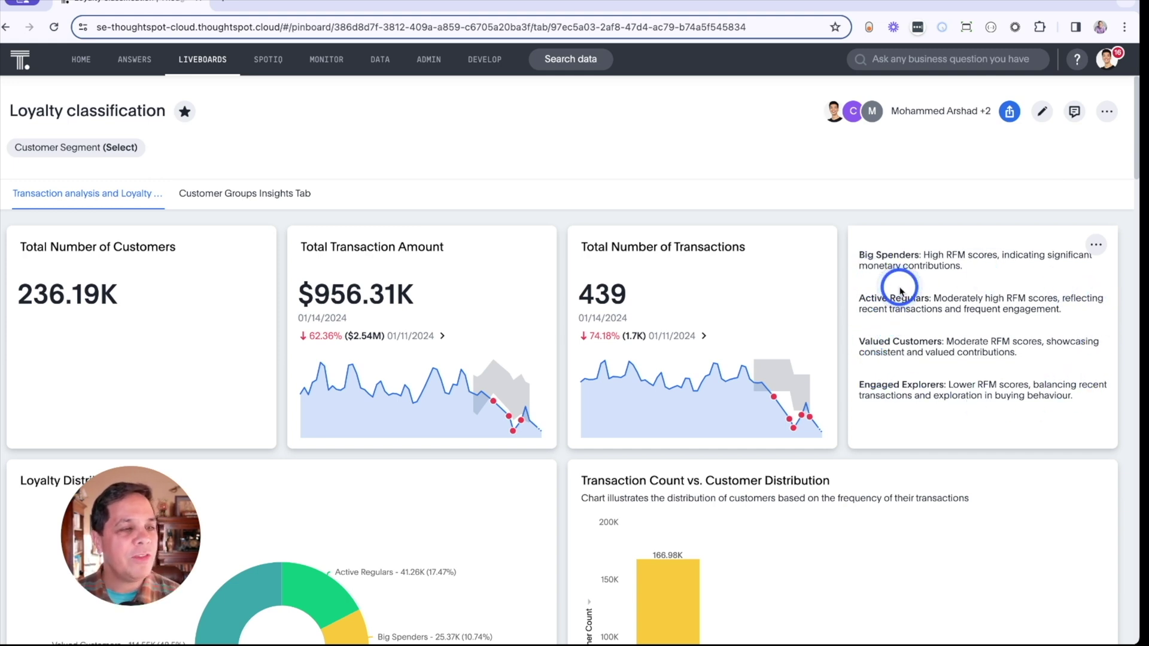
scroll(116, 341, "down", 4)
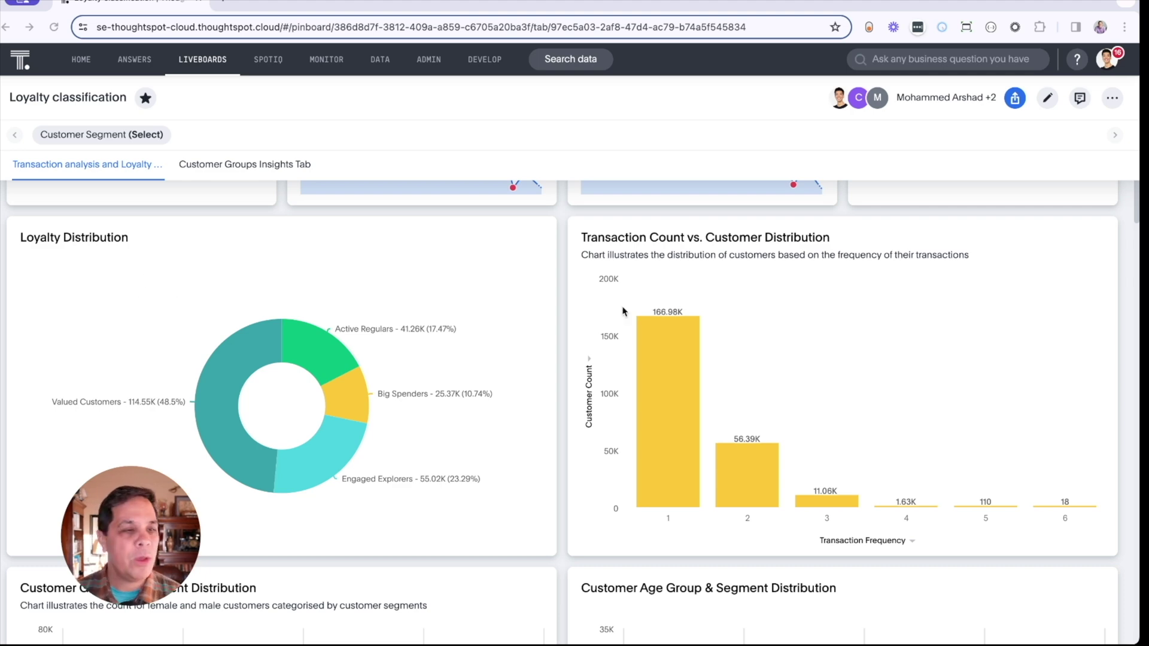
left_click(753, 293)
scroll(752, 295, "down", 3)
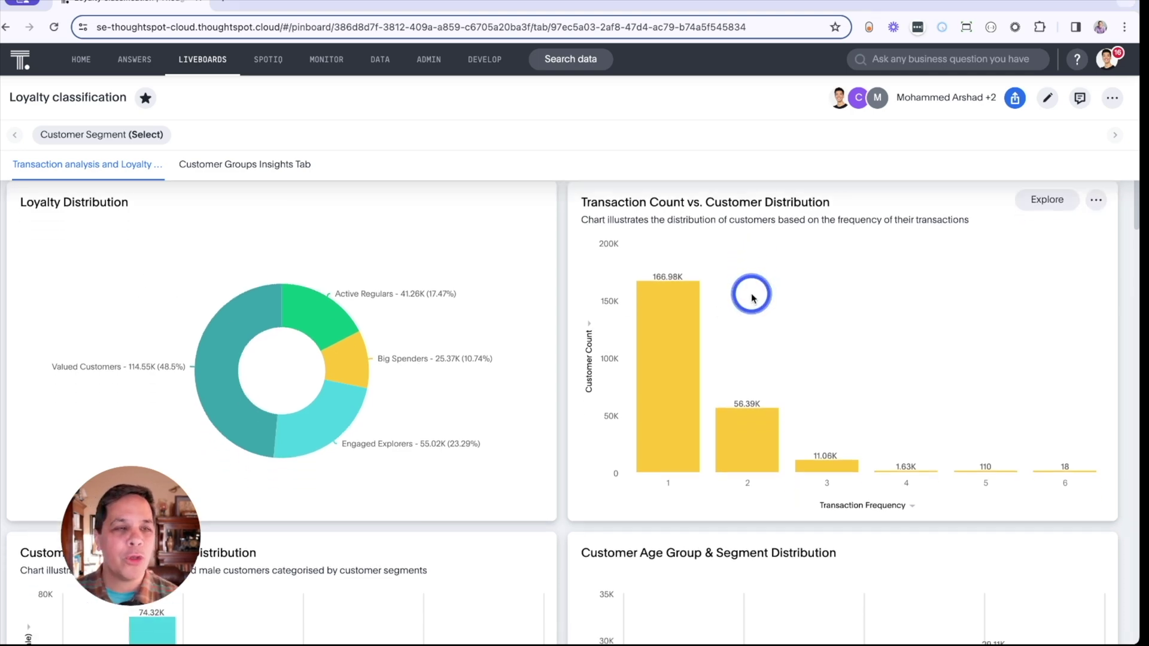
scroll(752, 296, "down", 15)
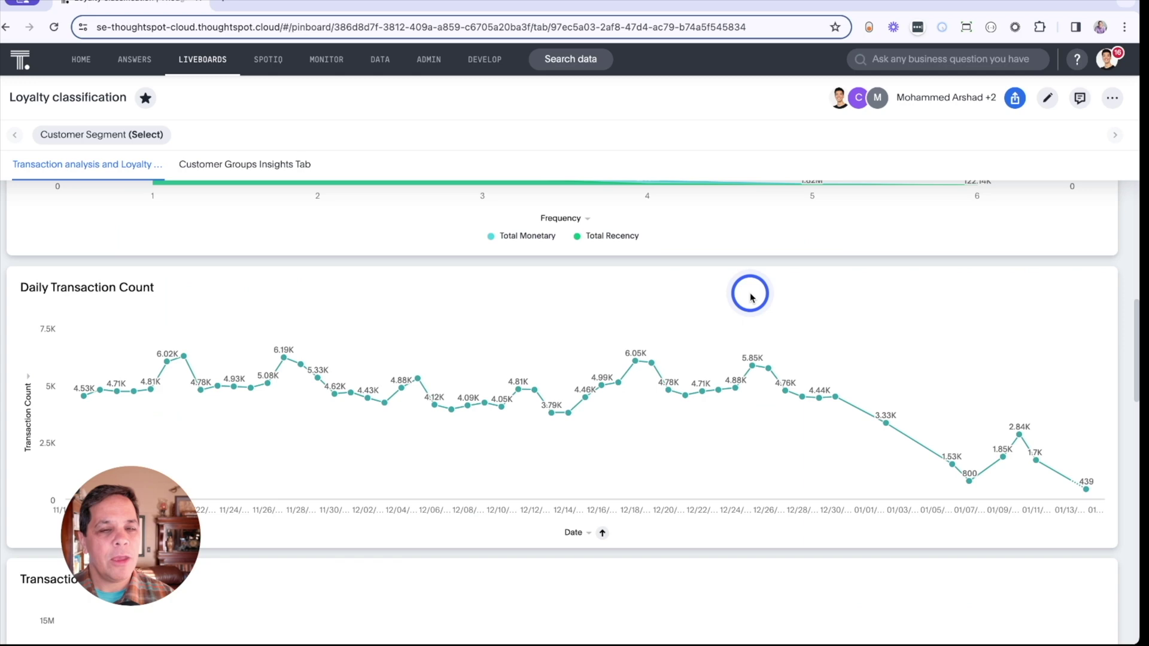
scroll(749, 296, "up", 5)
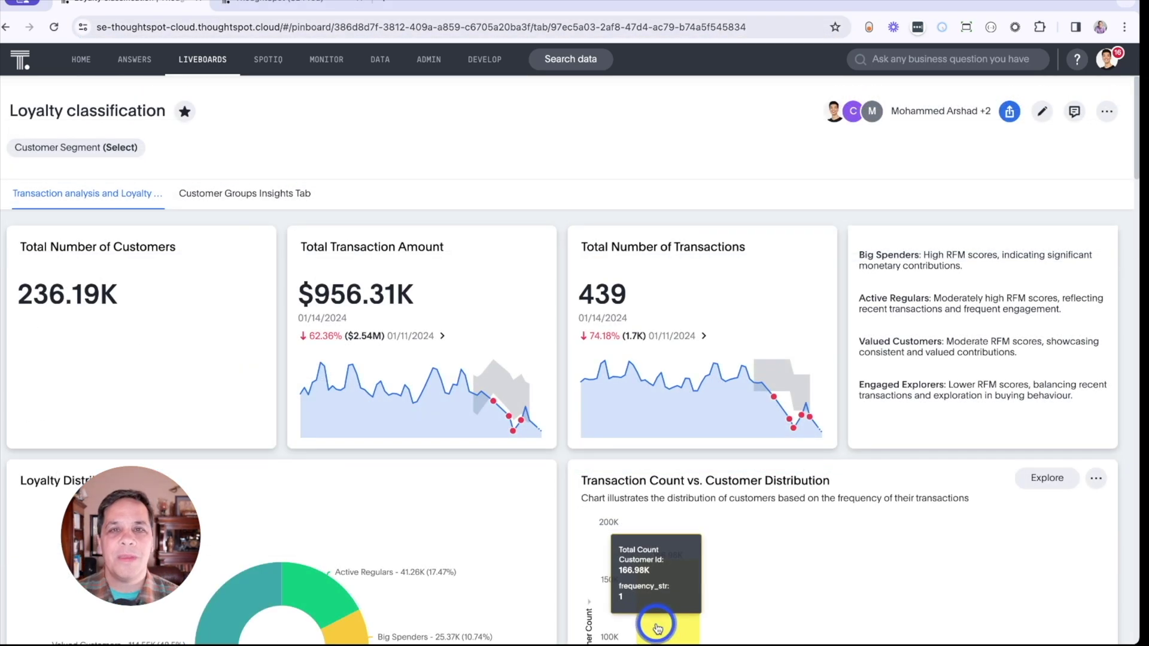
On the Customer Groups Insights Tab, filter Customer Segment to Big Spenders.
left_click(234, 194)
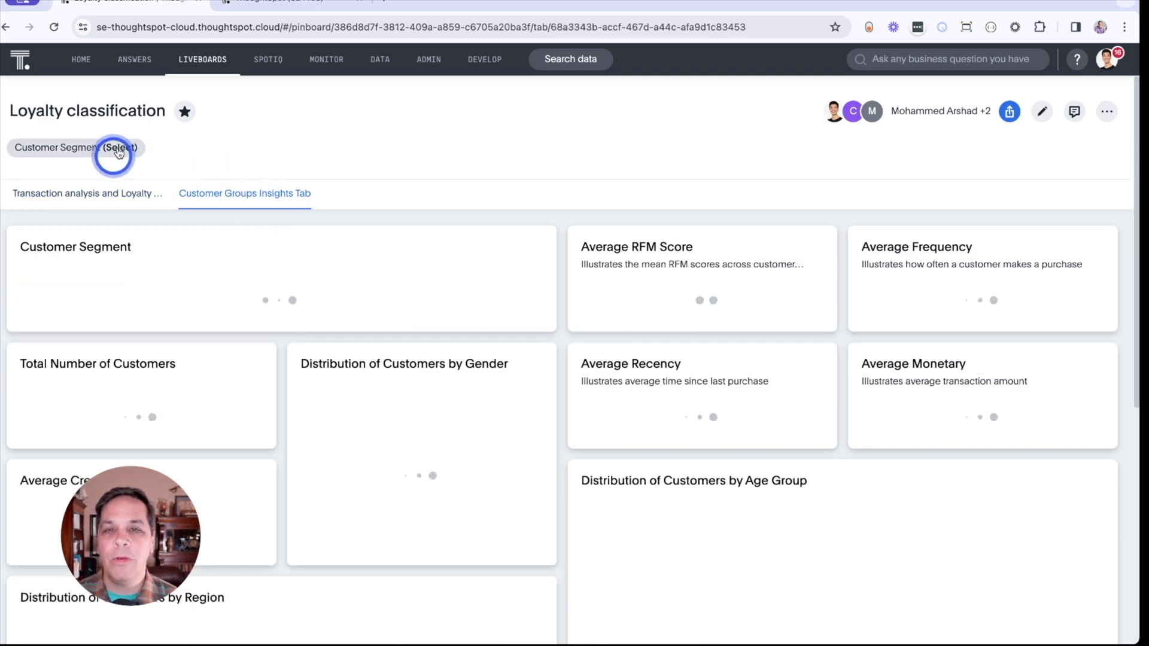
left_click(118, 149)
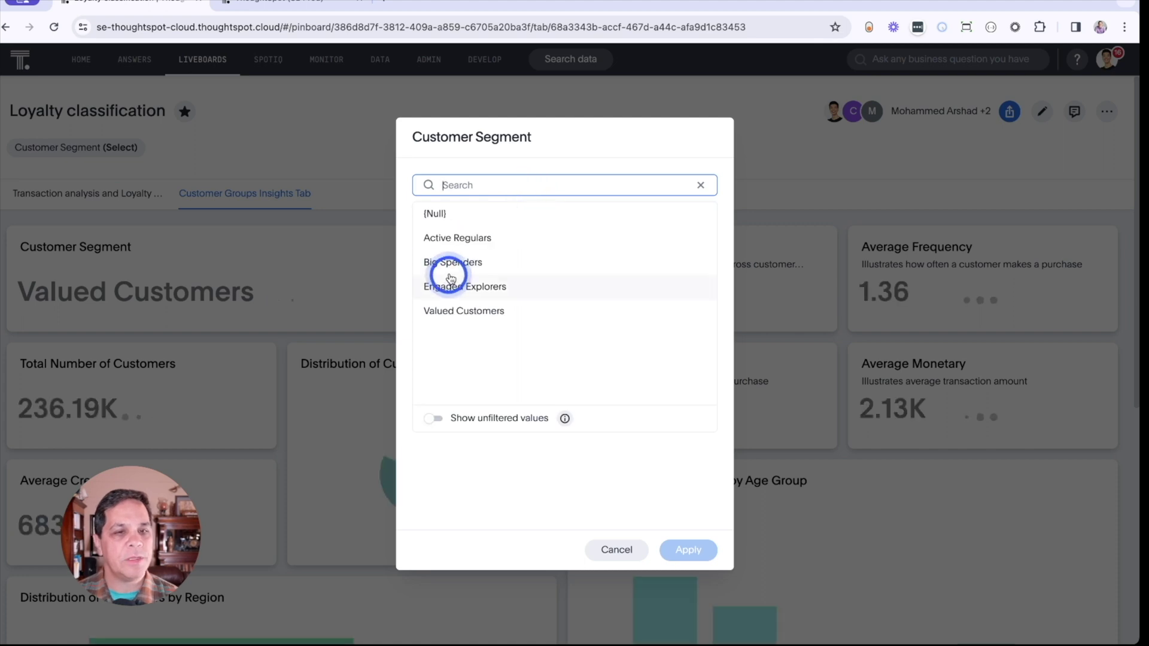
left_click(465, 264)
left_click(688, 550)
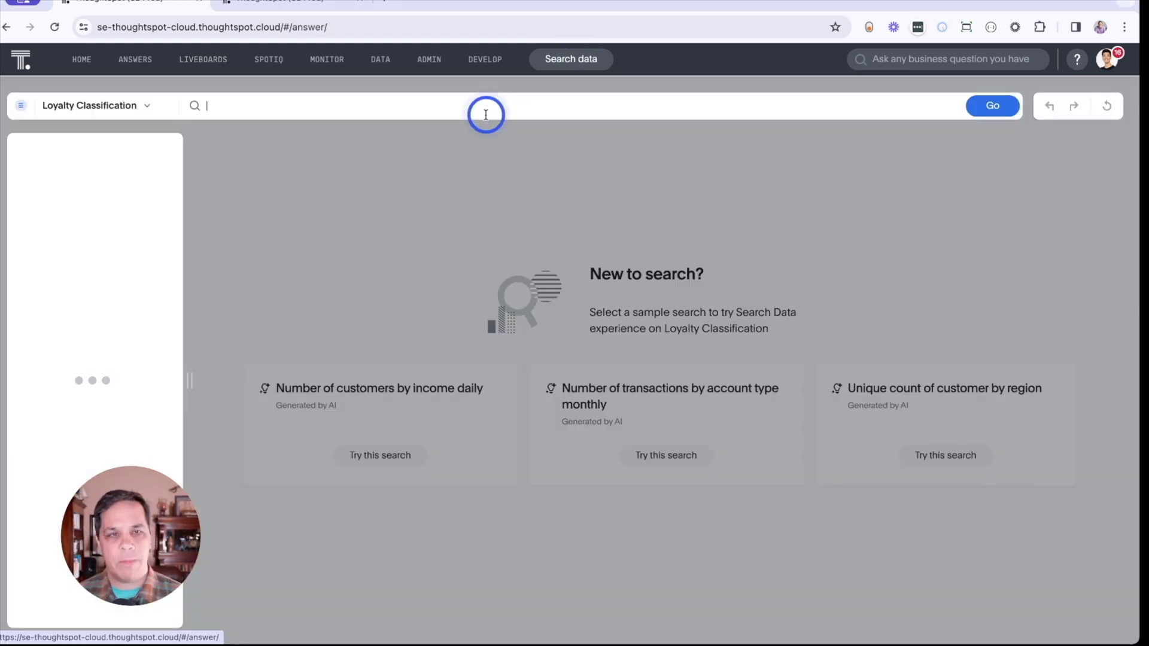
Search count Customer Id by Age Group, filtered to Customer Segment big spenders.
left_click(467, 112)
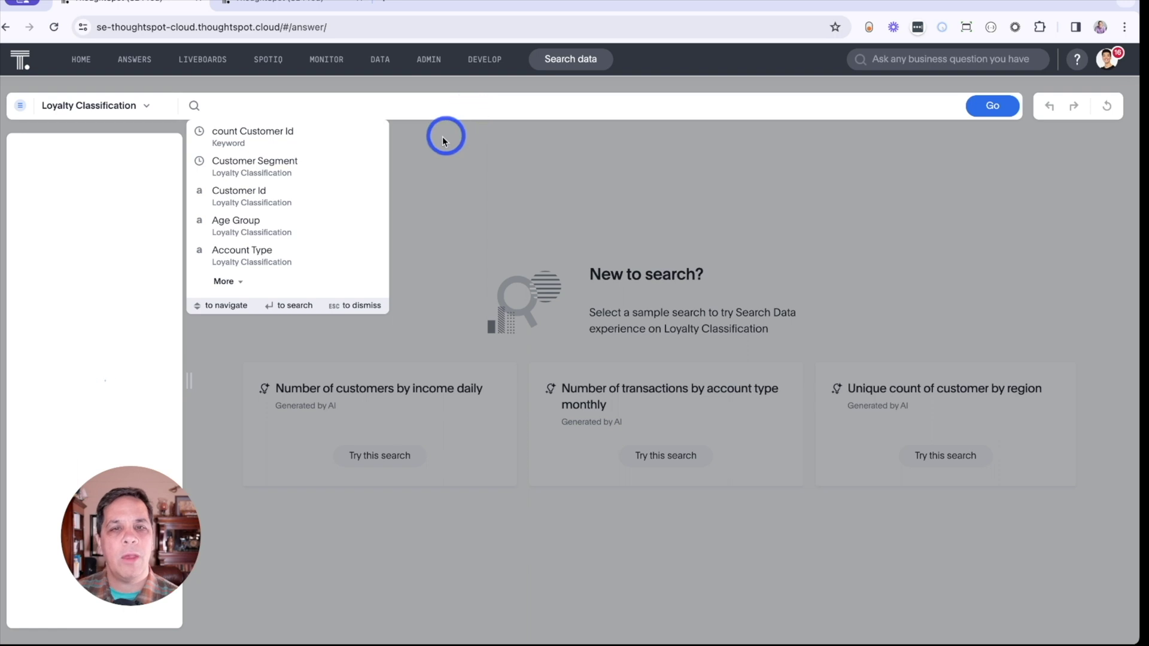
left_click(341, 134)
left_click(399, 134)
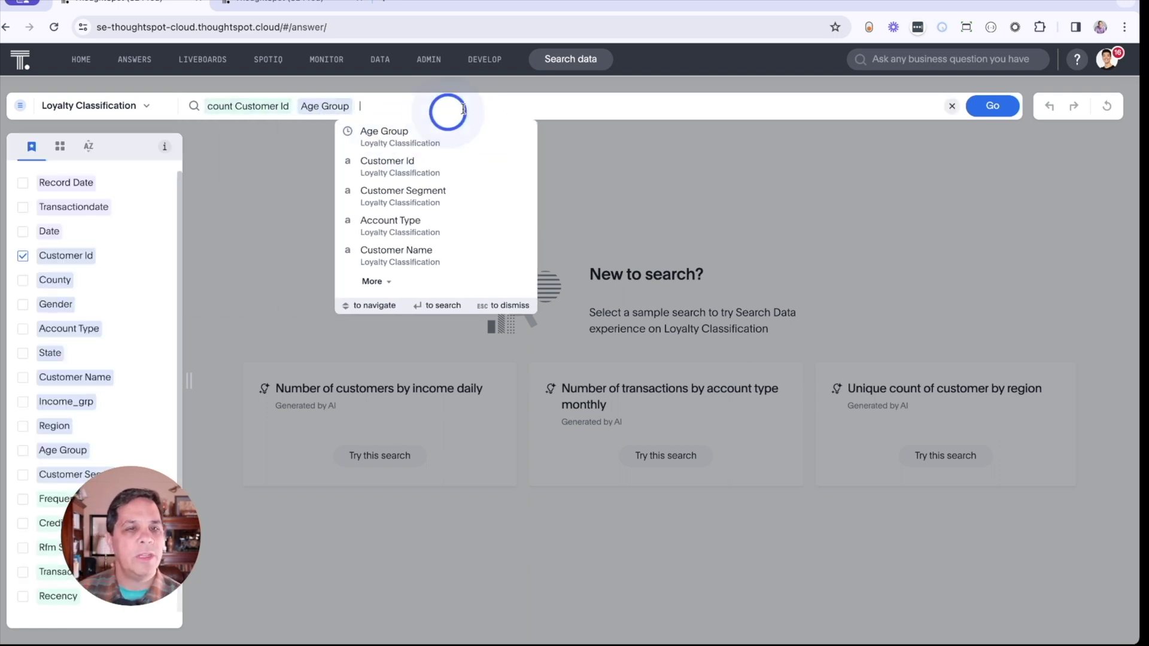
left_click(450, 134)
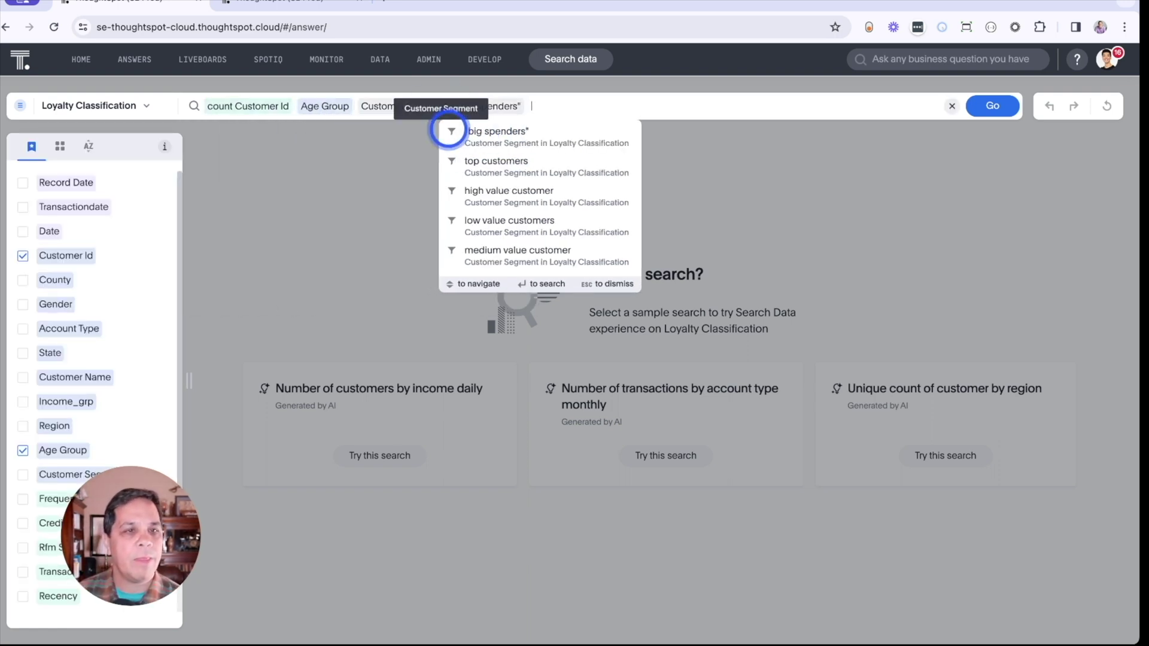
left_click(448, 128)
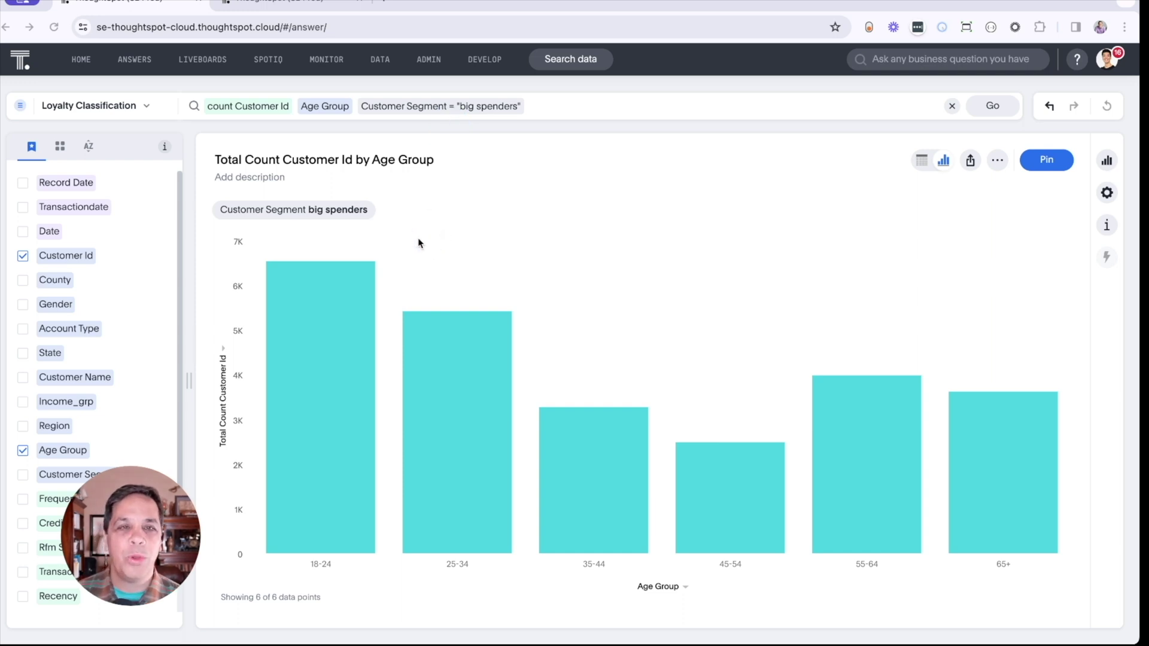
Drill the 65+ age bar down by Account Type and view the result as a table.
left_click(1007, 445)
left_click(908, 513)
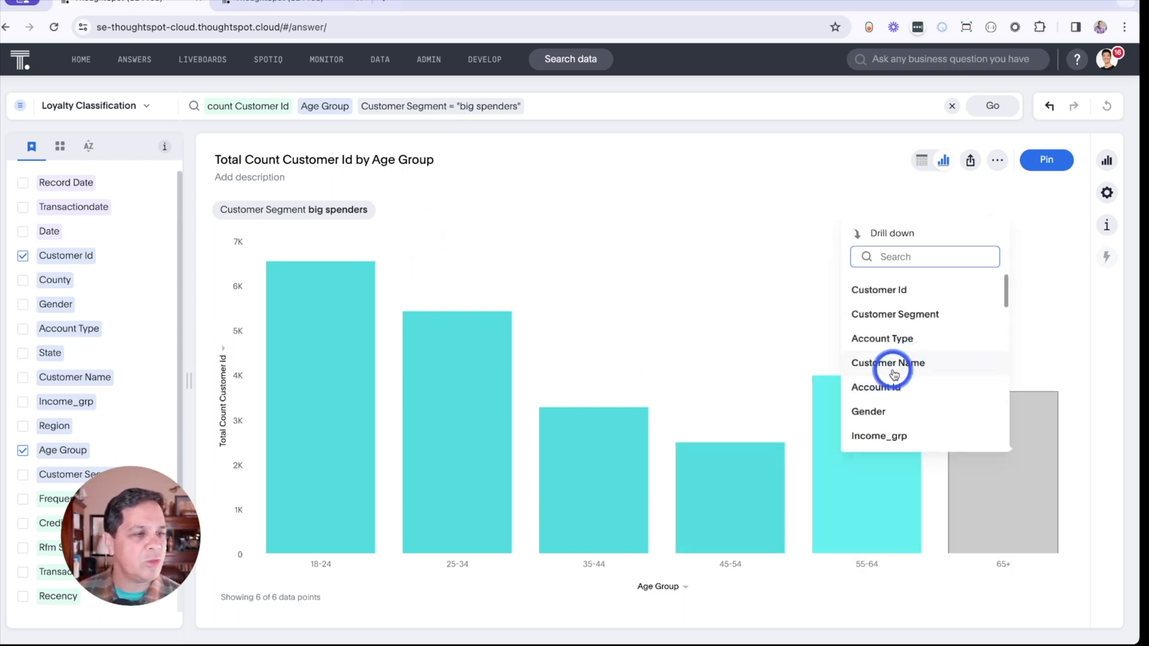
left_click(897, 346)
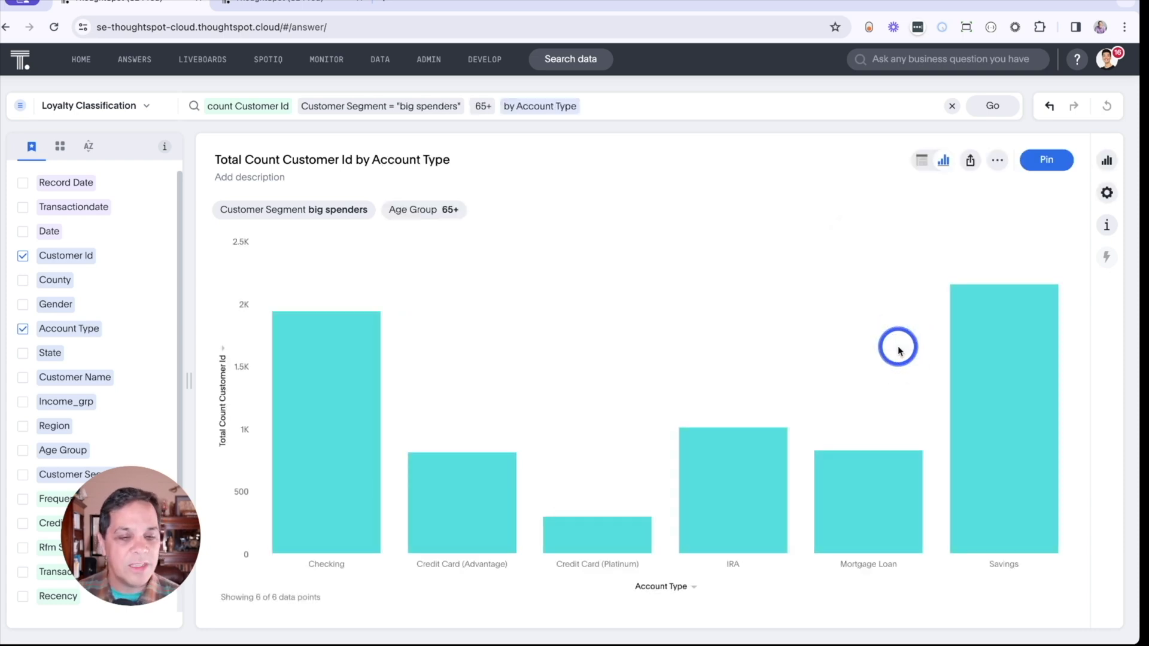
mouse_move(615, 545)
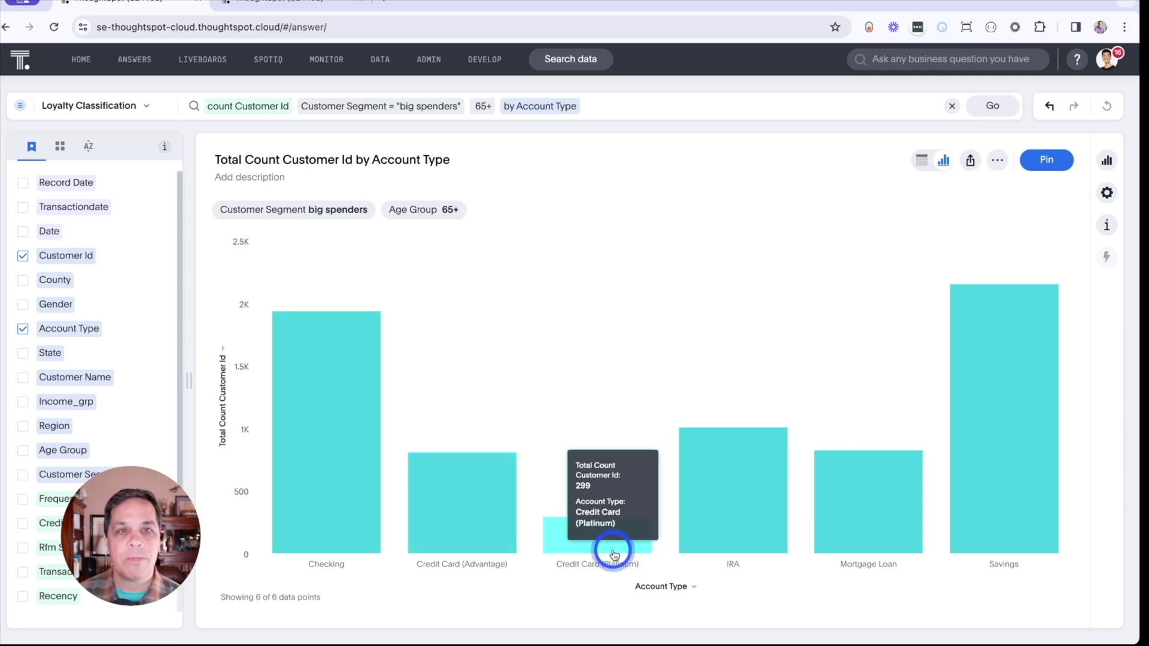
left_click(920, 166)
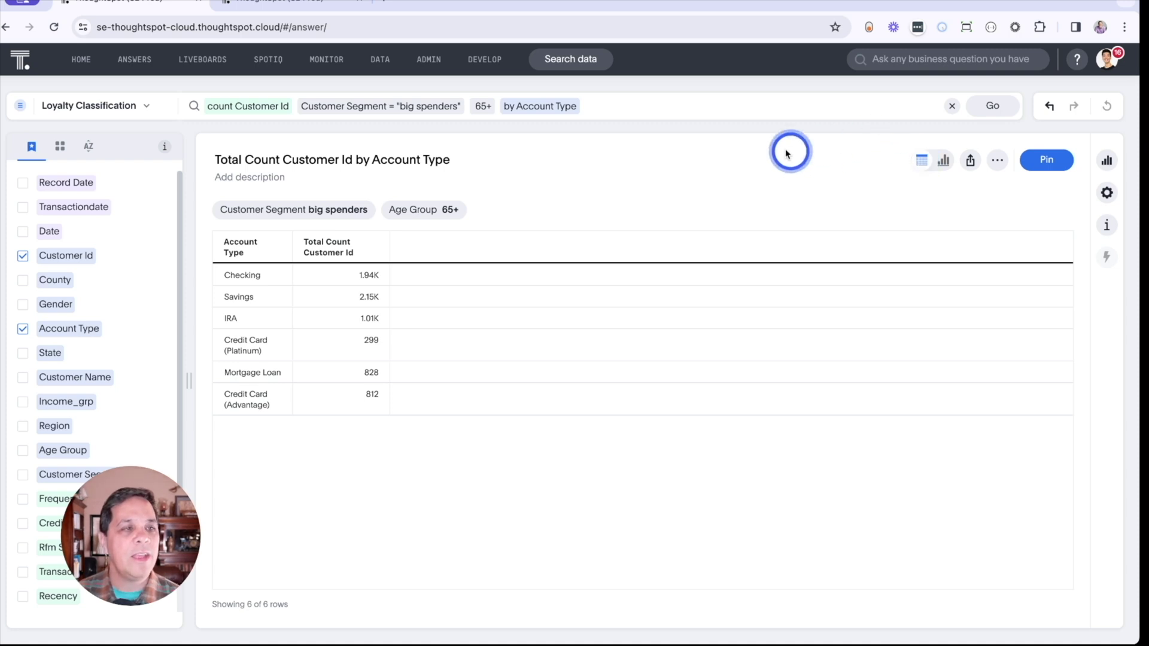
Add 'customer name' and 'account id' to the search and rerun it.
left_click(748, 108)
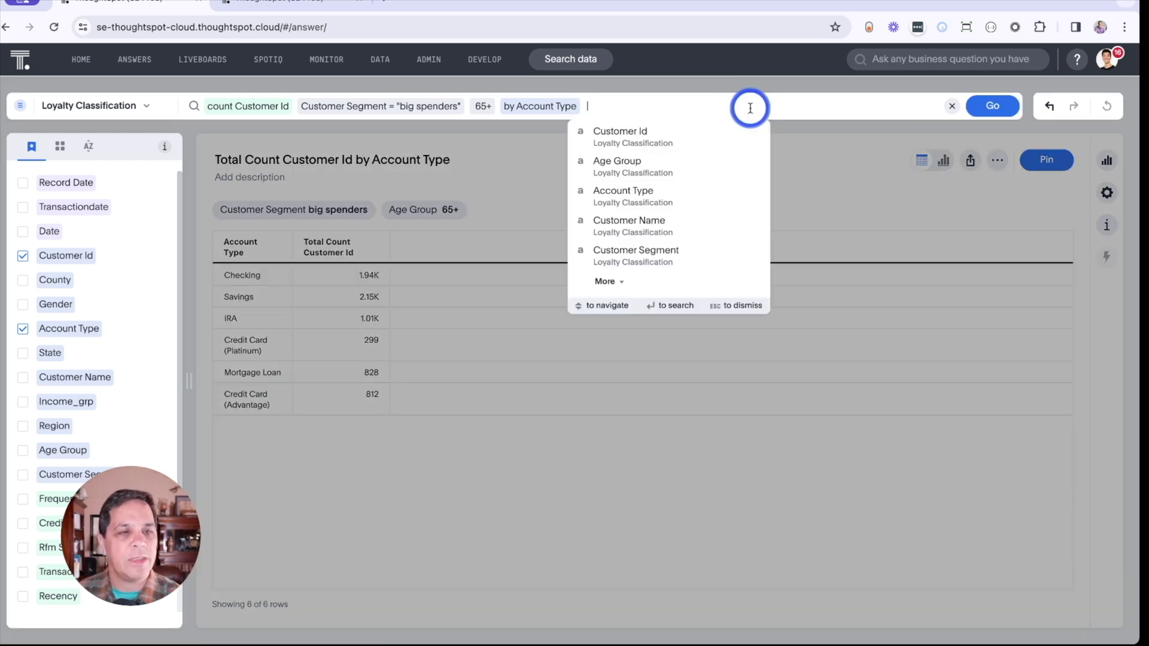
type("custom")
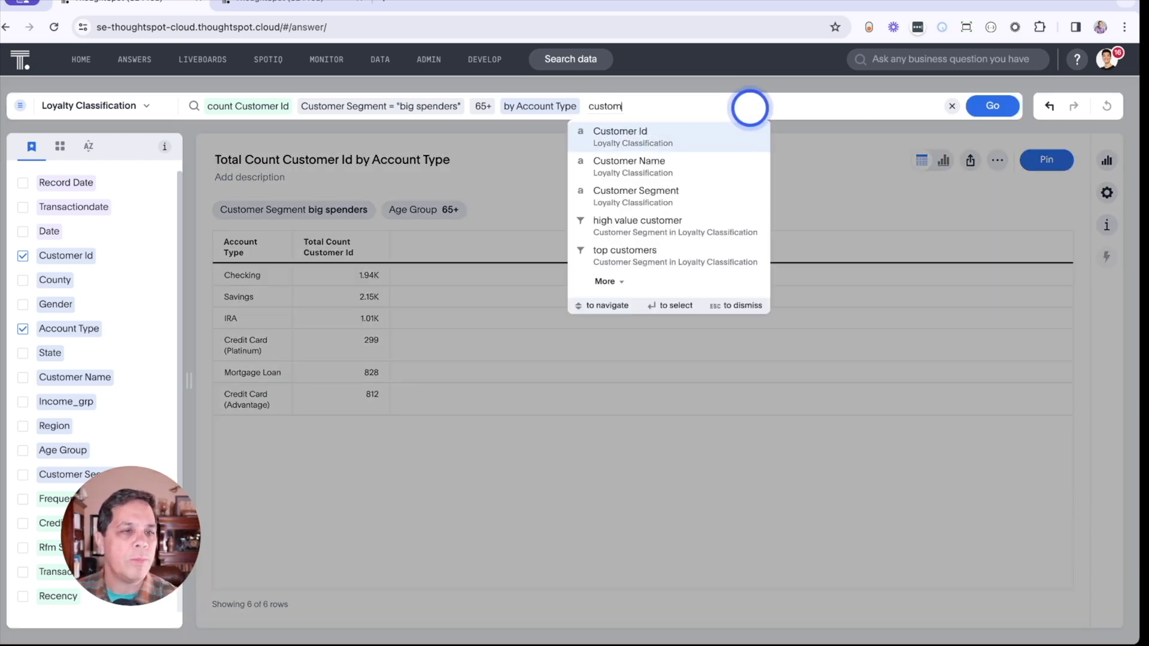
type("er name account id")
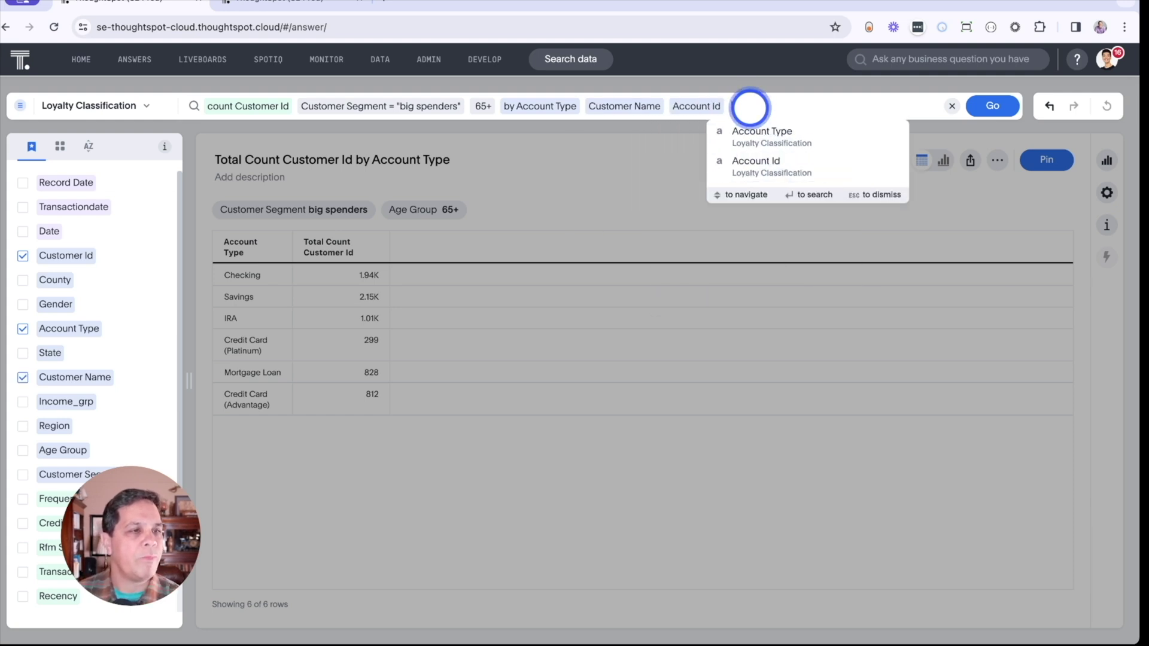
left_click(994, 108)
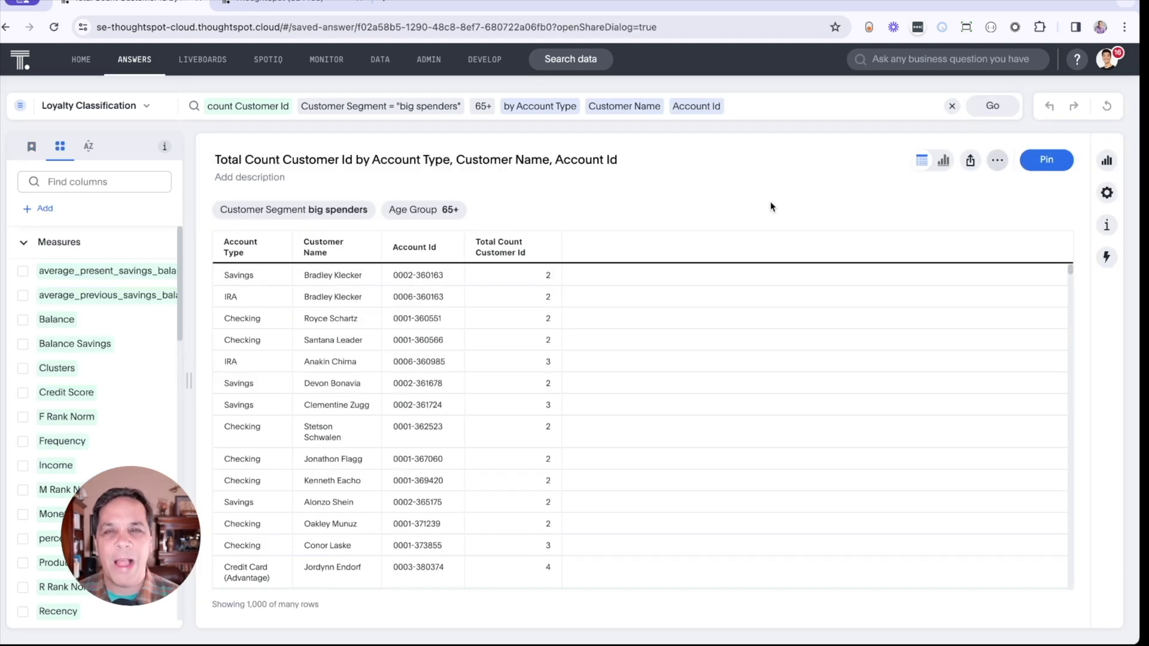
Start Sync to other apps from the More menu, selecting HubSpot as the destination.
left_click(1001, 165)
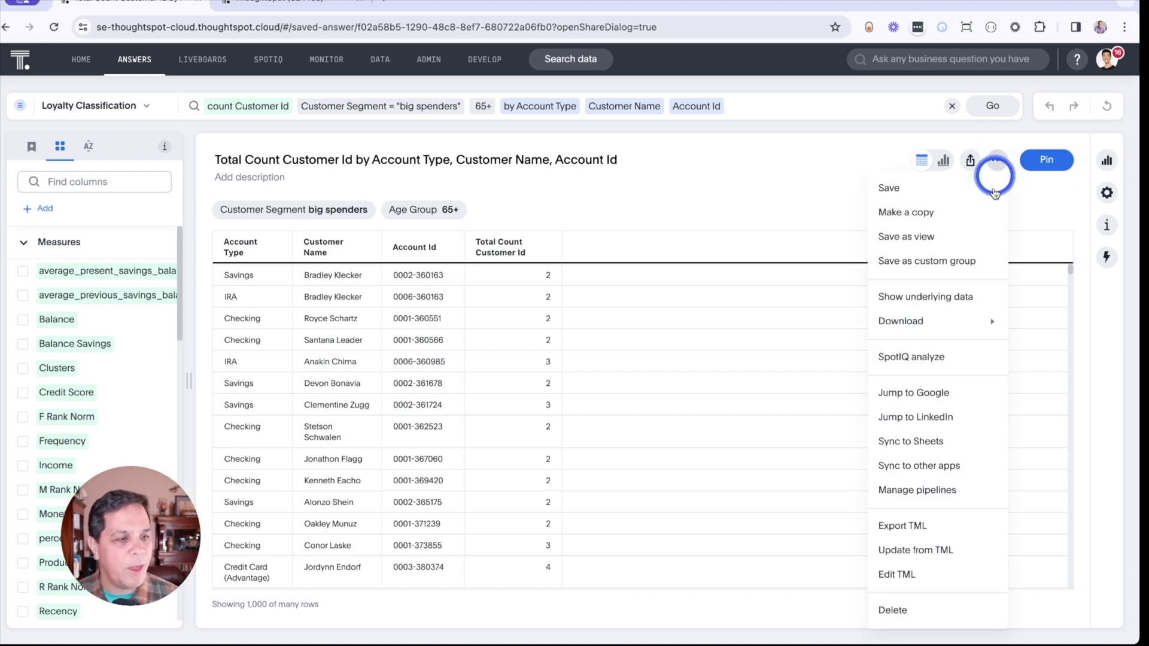
left_click(947, 470)
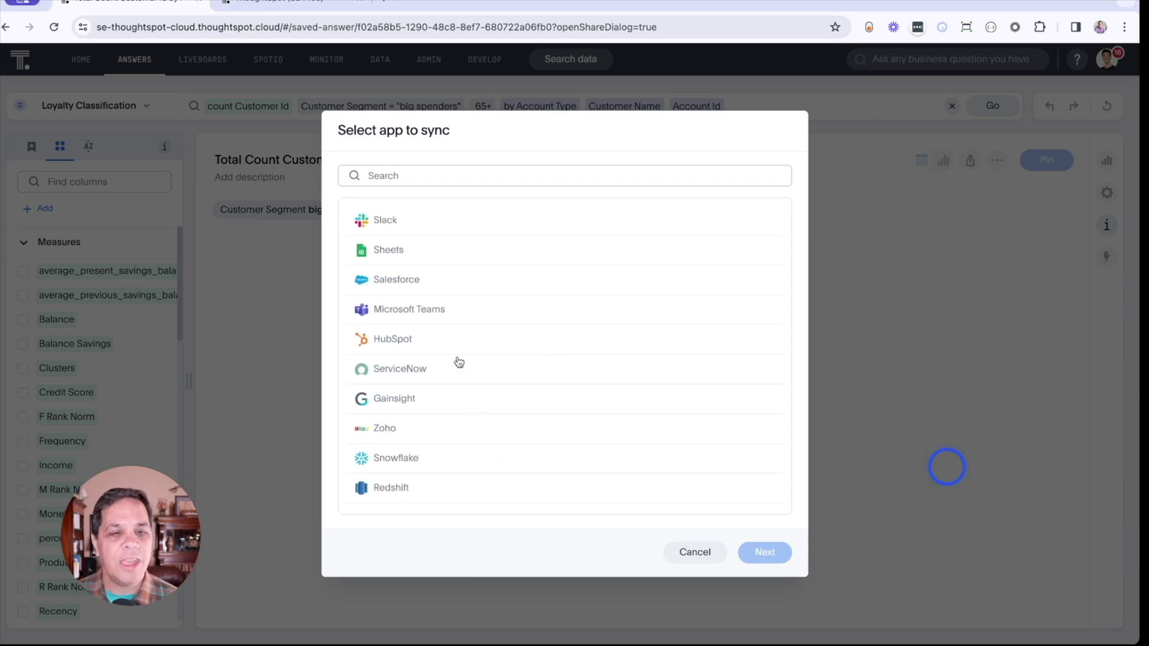
left_click(492, 340)
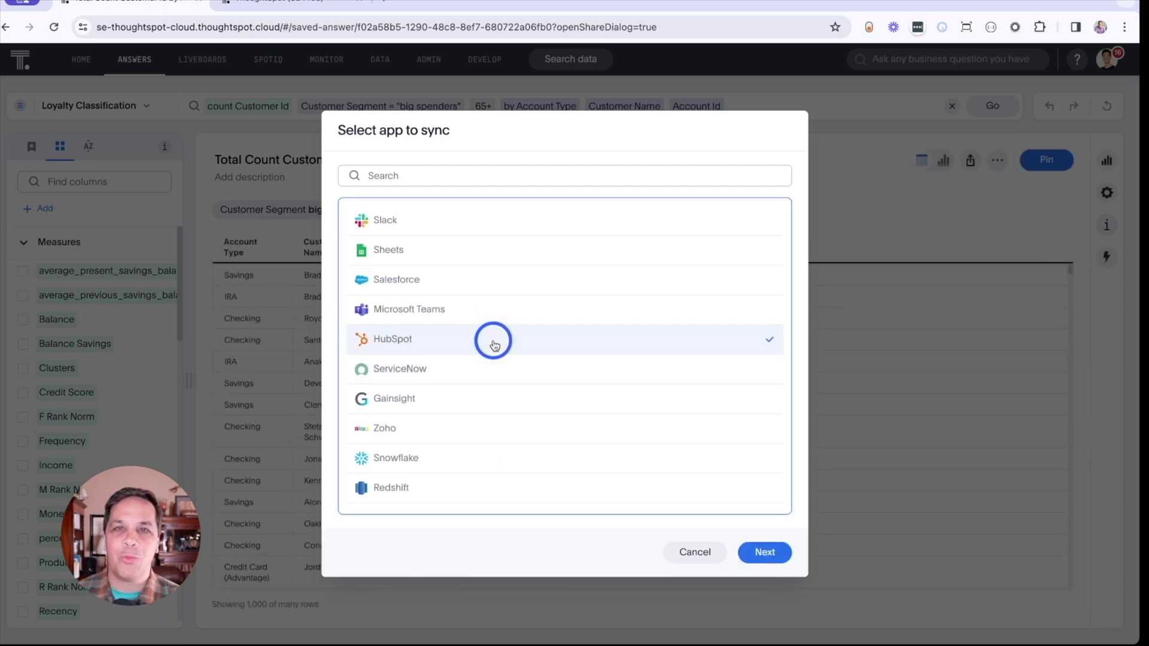